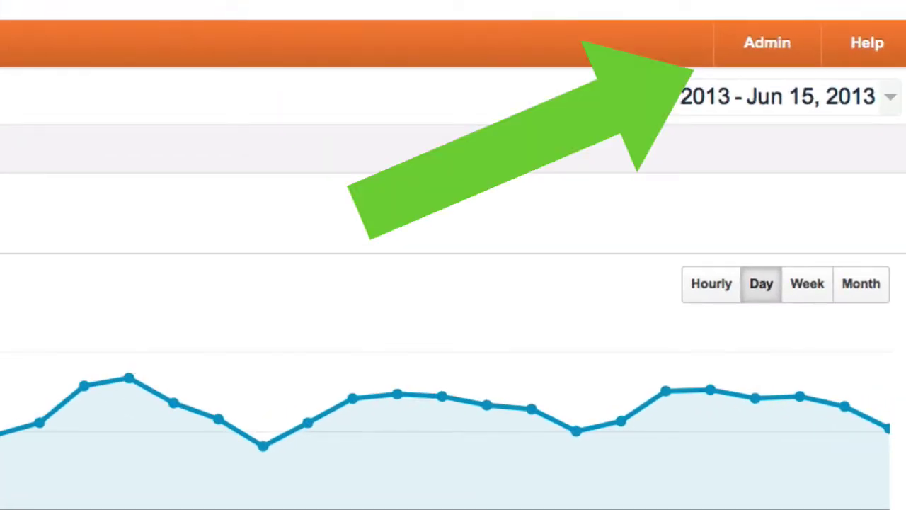
- View the Bad Factor profile's administration settings and return to its reports
click(763, 51)
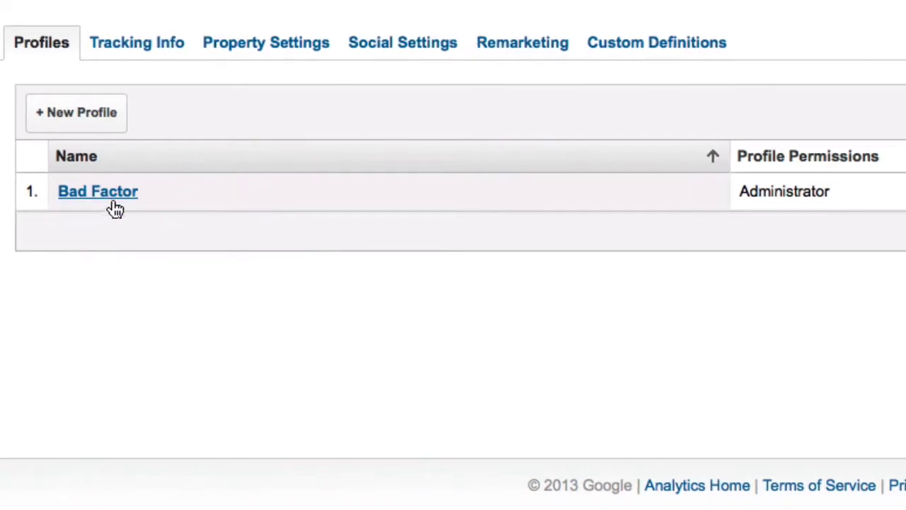
click(115, 199)
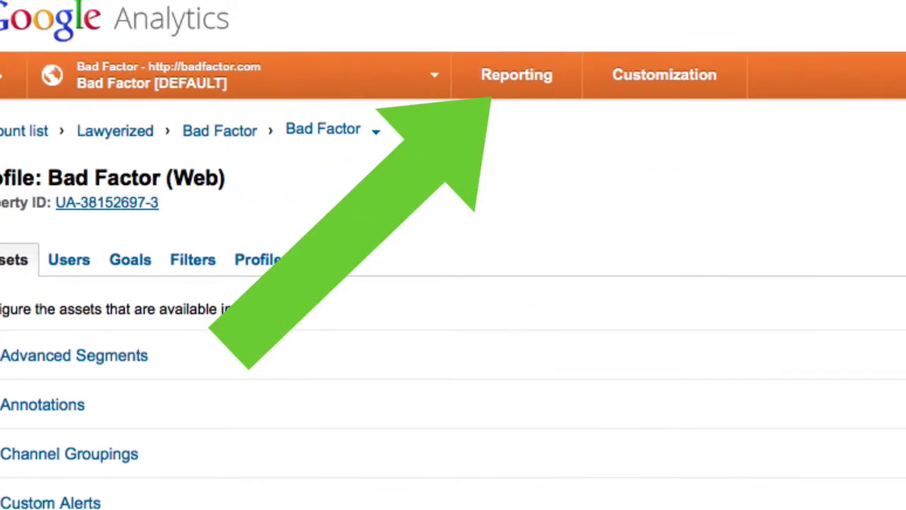
click(527, 98)
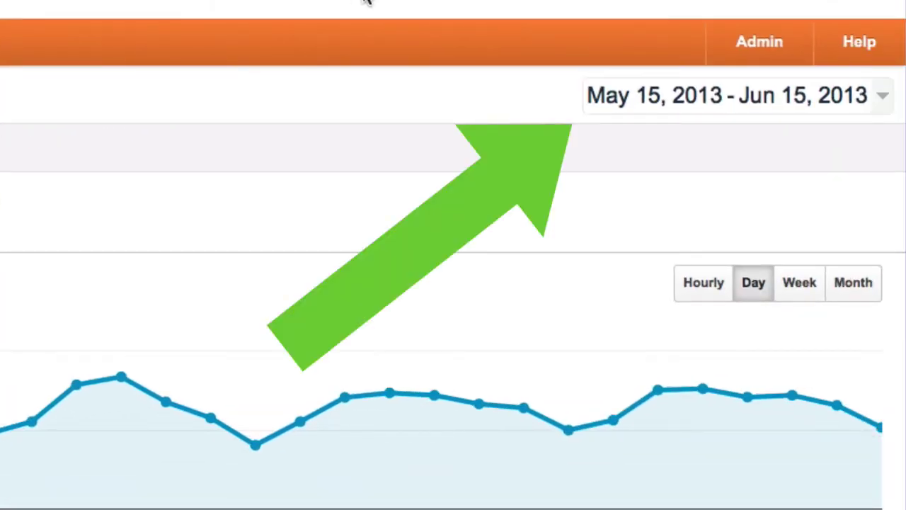
- Select a custom report date range from May 15, 2013 to May 31, 2013
click(890, 110)
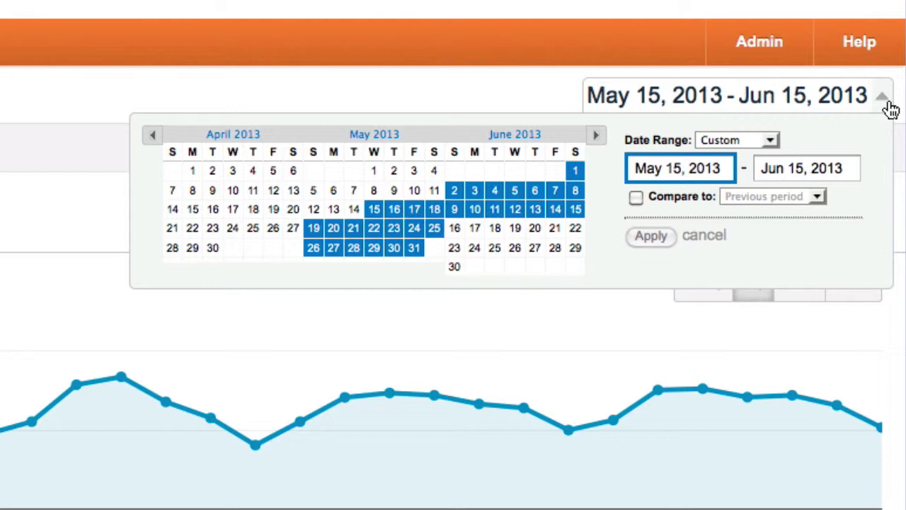
click(770, 141)
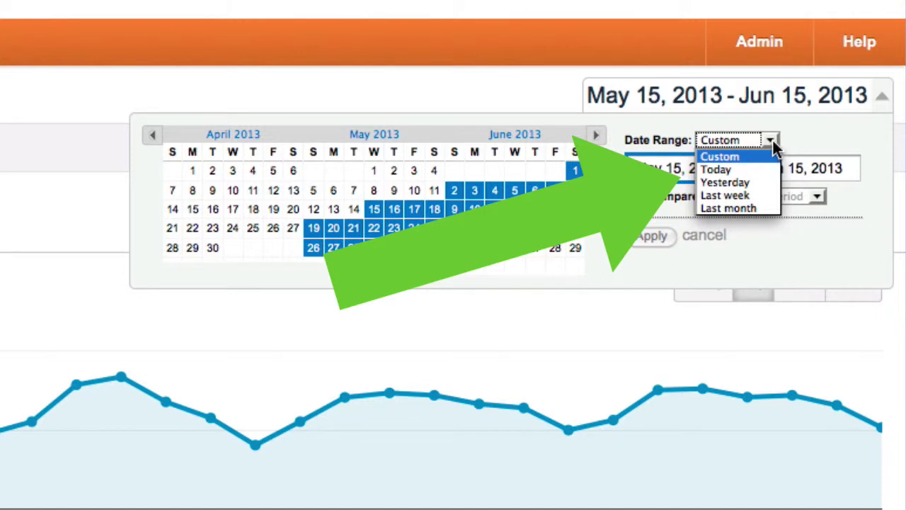
click(772, 140)
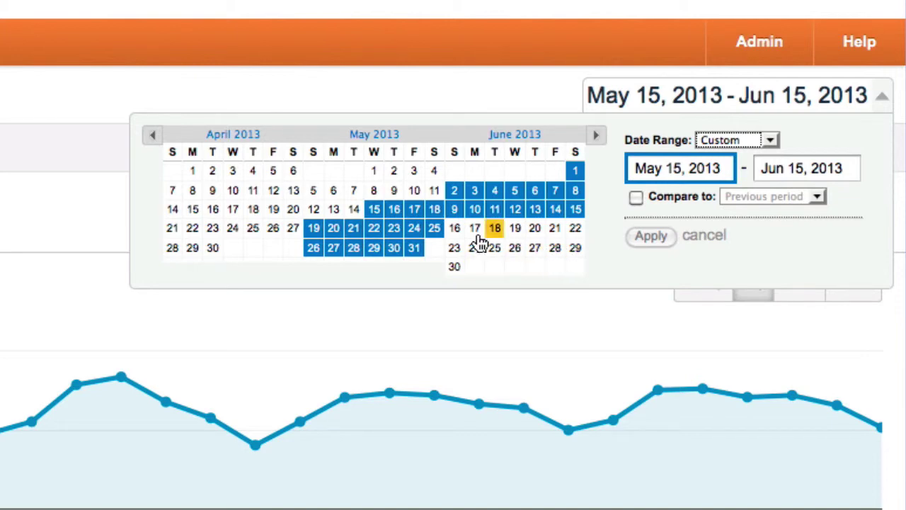
click(376, 215)
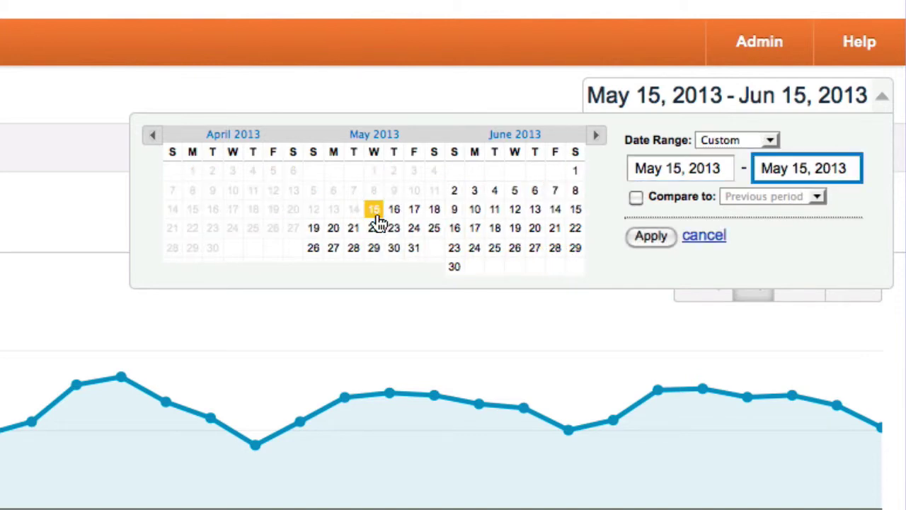
click(416, 249)
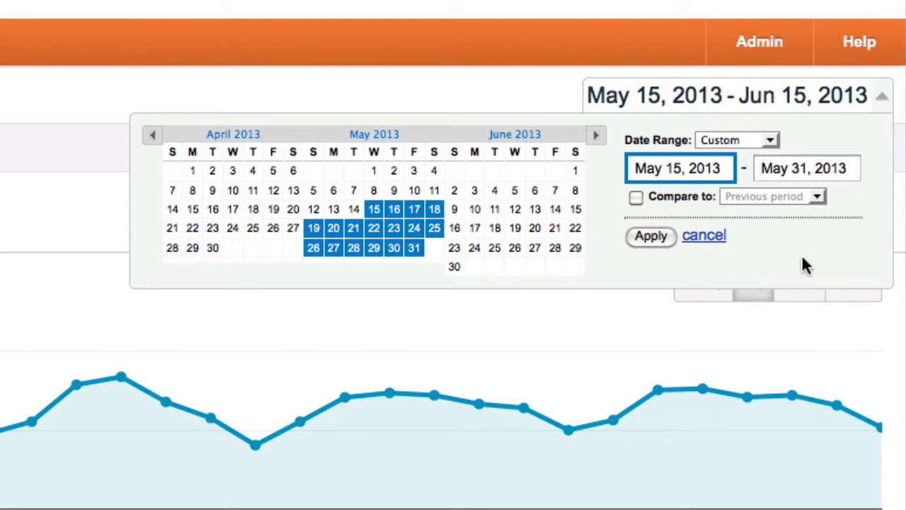
- Enable comparison with the custom period Jun 1, 2013 to Jun 15, 2013 and apply it to the report
click(635, 198)
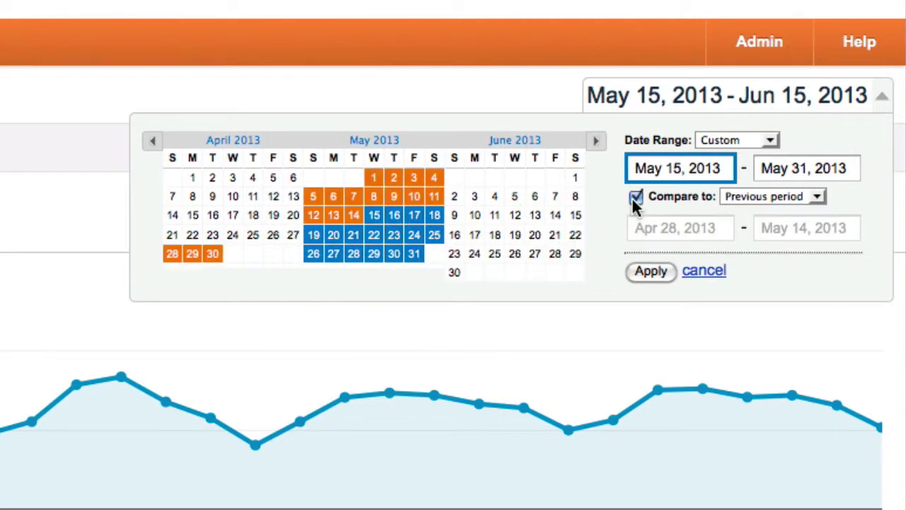
click(575, 177)
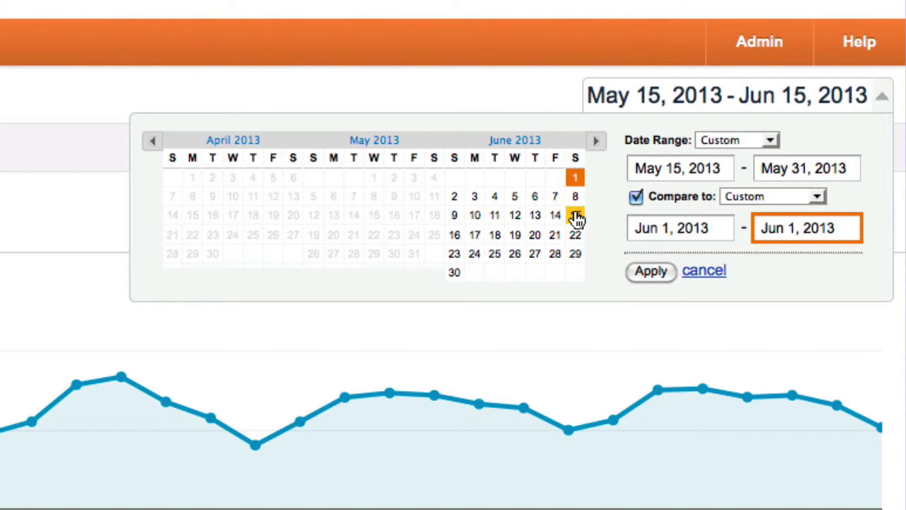
click(577, 216)
click(650, 269)
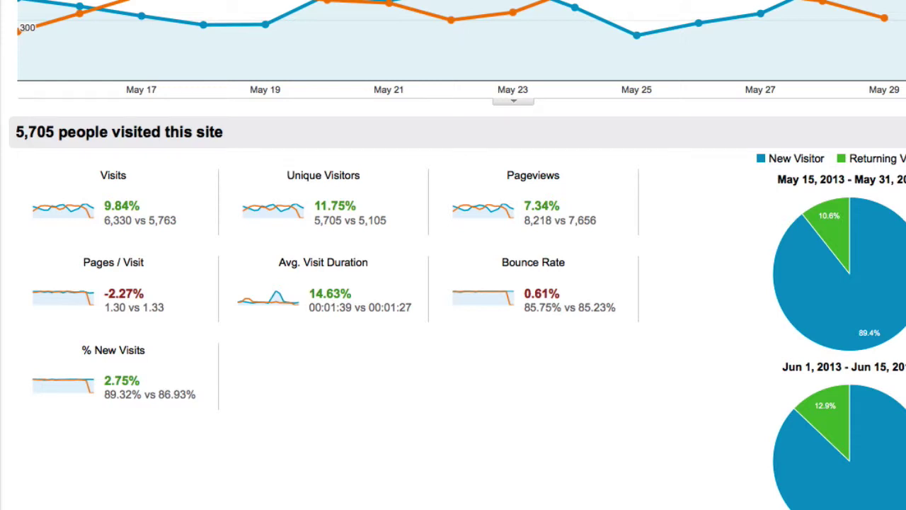
- Turn off the period comparison and apply the date range May 15, 2013 to Jun 15, 2013
scroll(453, 283, up, 5)
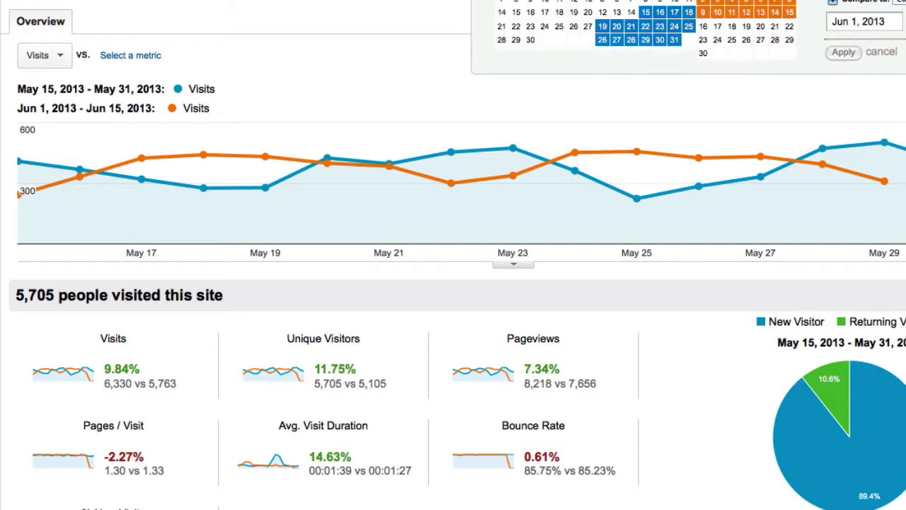
click(833, 2)
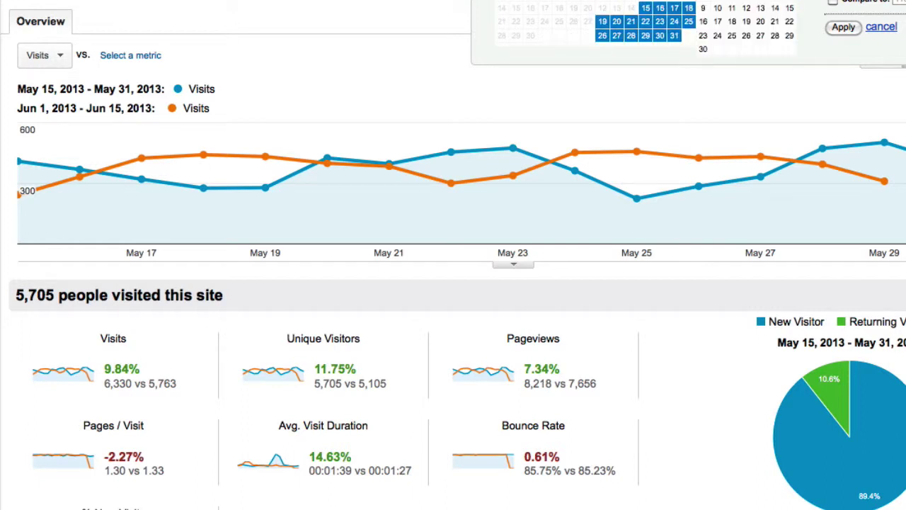
click(790, 10)
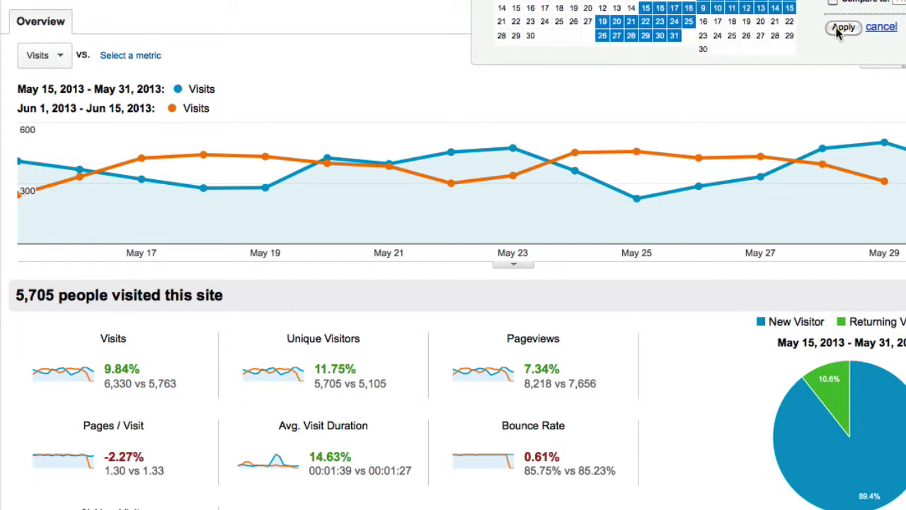
click(838, 27)
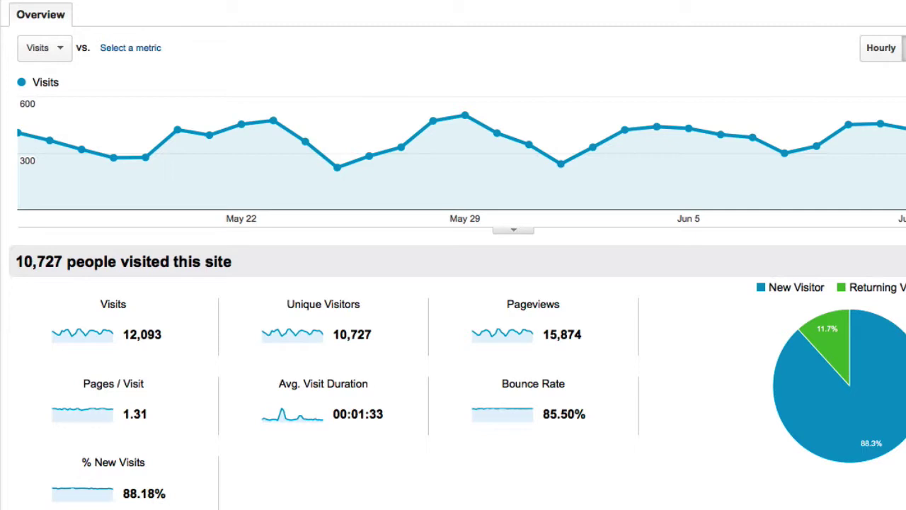
- Expand the Demographics reports under Audience and open the Visitors Flow report
scroll(453, 283, down, 5)
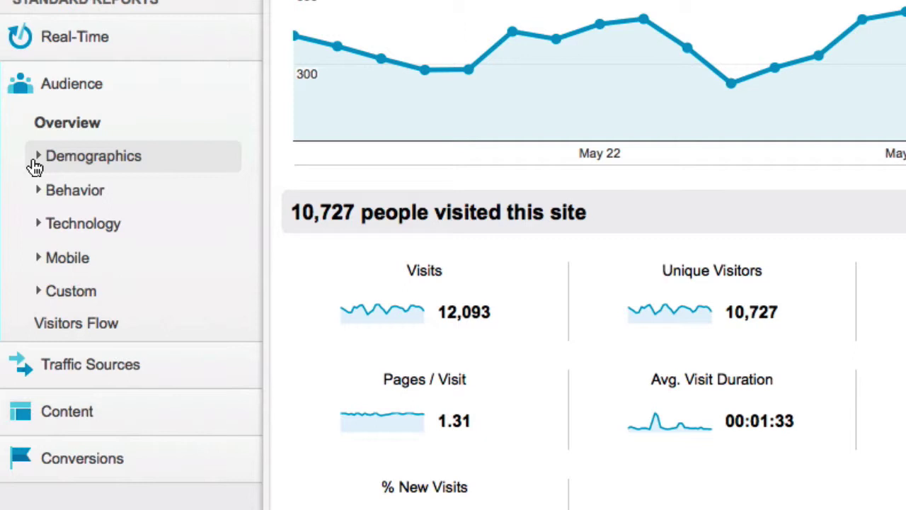
click(36, 165)
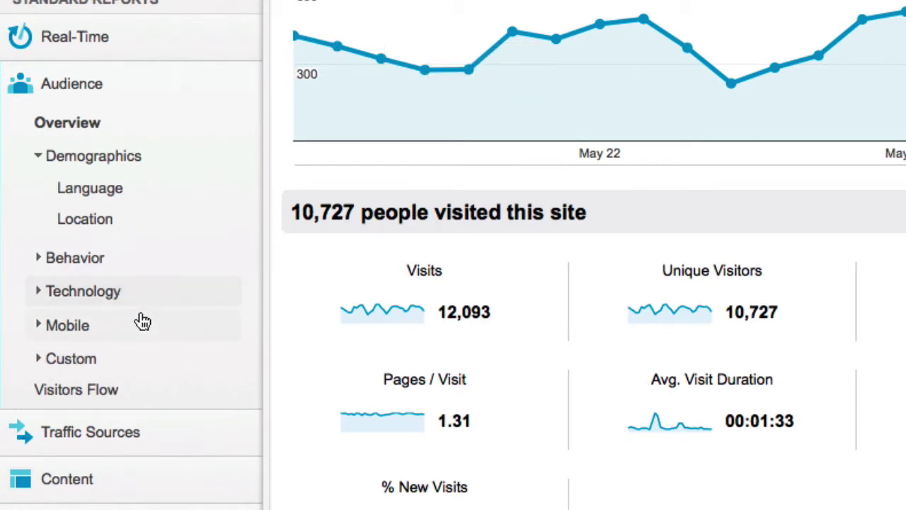
click(147, 391)
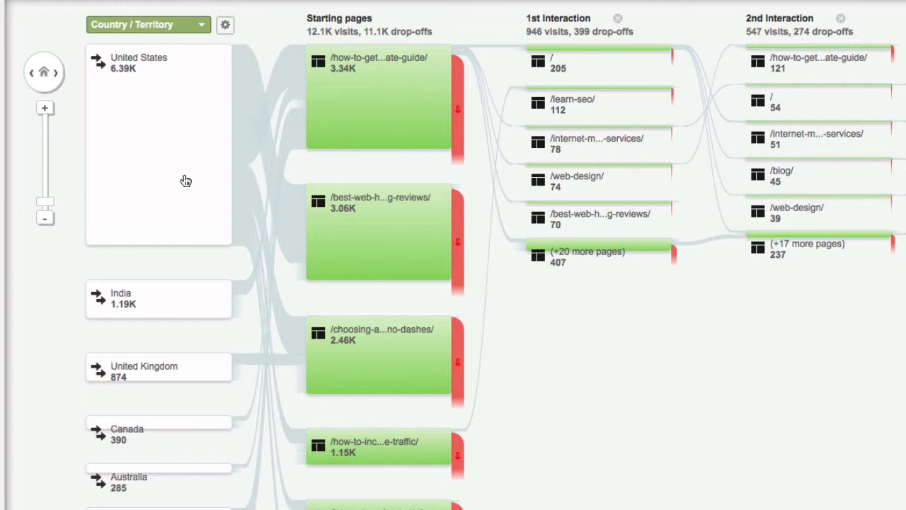
- Explore the traffic through the first starting page, /how-to-get...ate-guide/, in the visitors flow
mouse_move(372, 92)
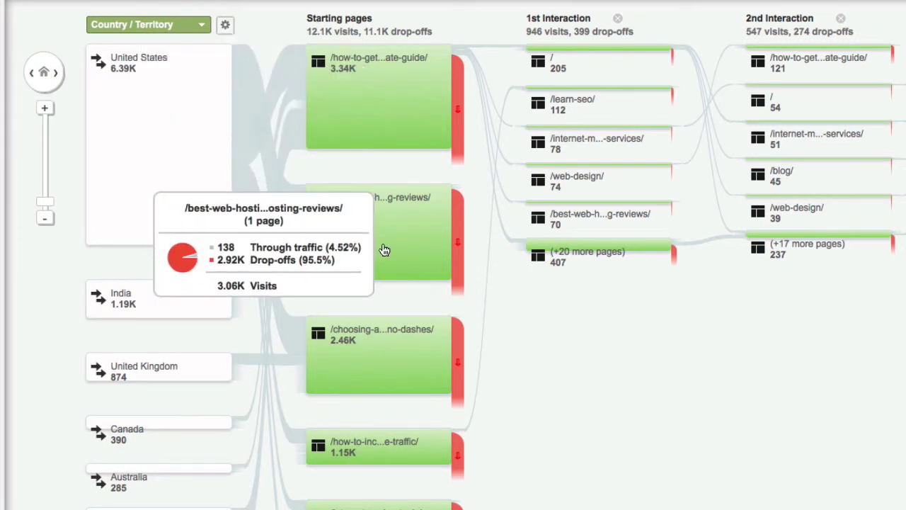
mouse_move(491, 217)
click(385, 136)
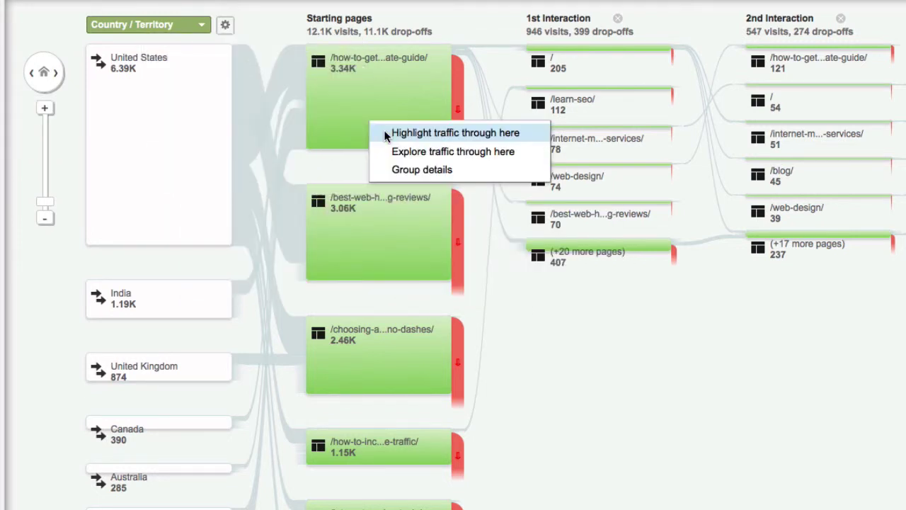
click(490, 150)
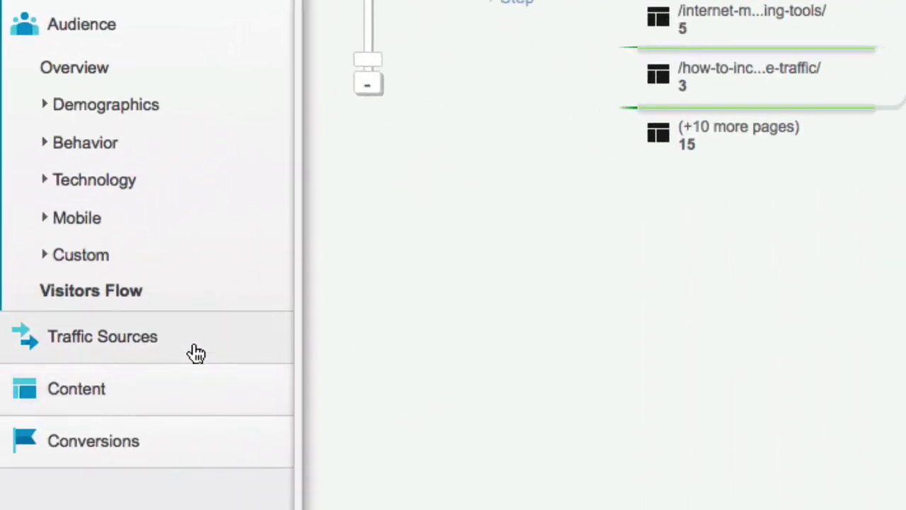
- Open the All Traffic report under Traffic Sources and review its source / medium table
click(192, 350)
click(111, 381)
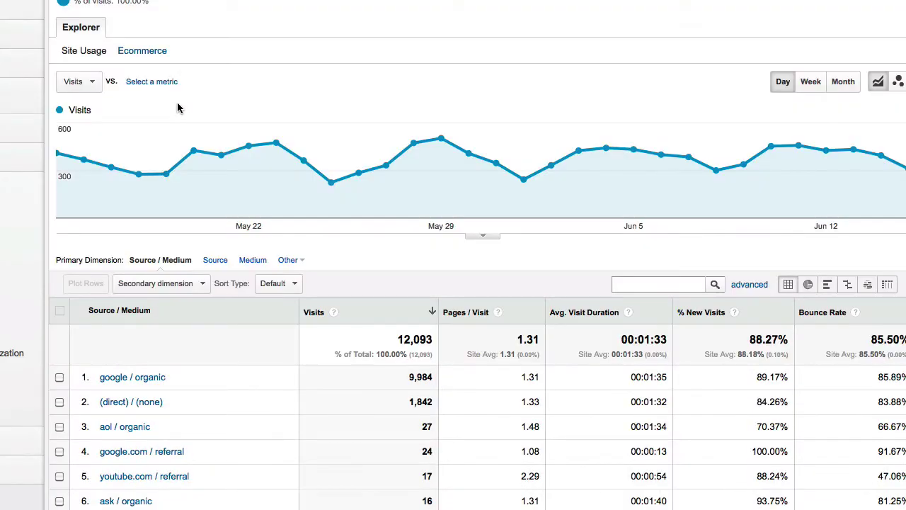
scroll(453, 283, down, 3)
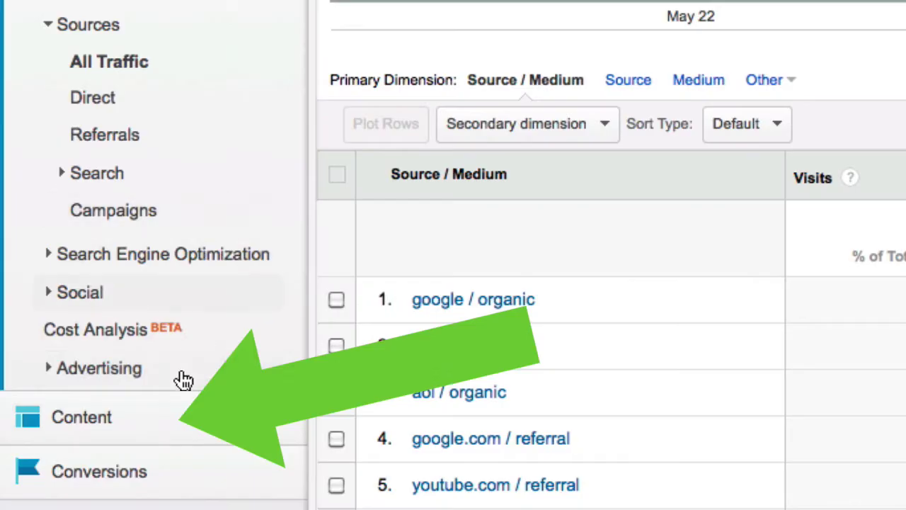
- Open the Content Overview report and review its pageview metrics and site content
click(162, 414)
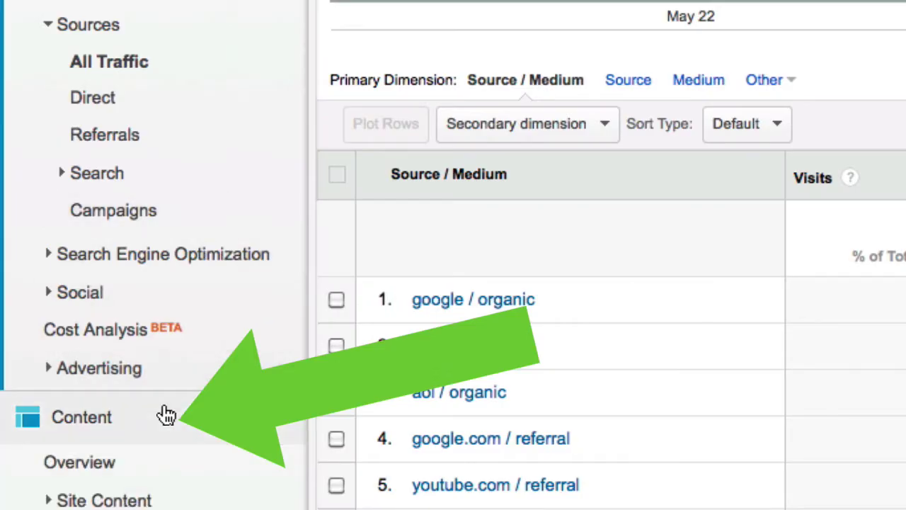
click(150, 463)
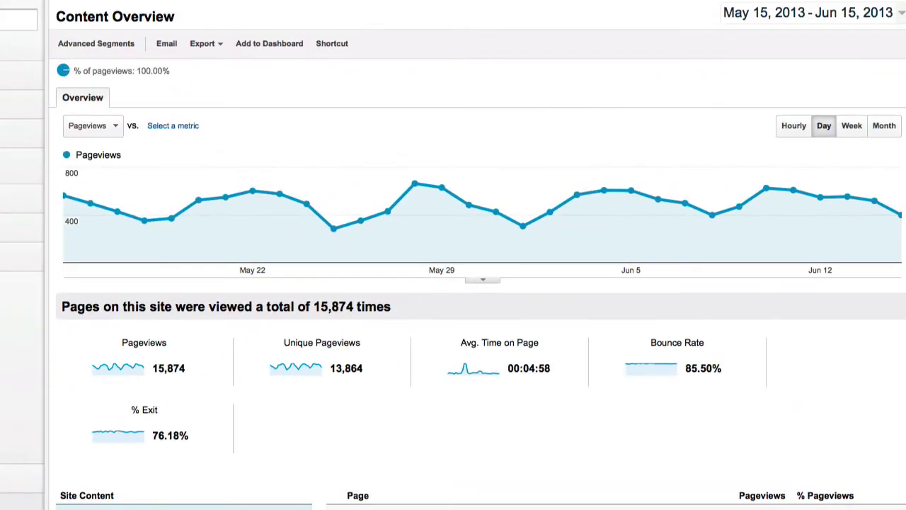
scroll(452, 283, down, 3)
scroll(807, 165, down, 2)
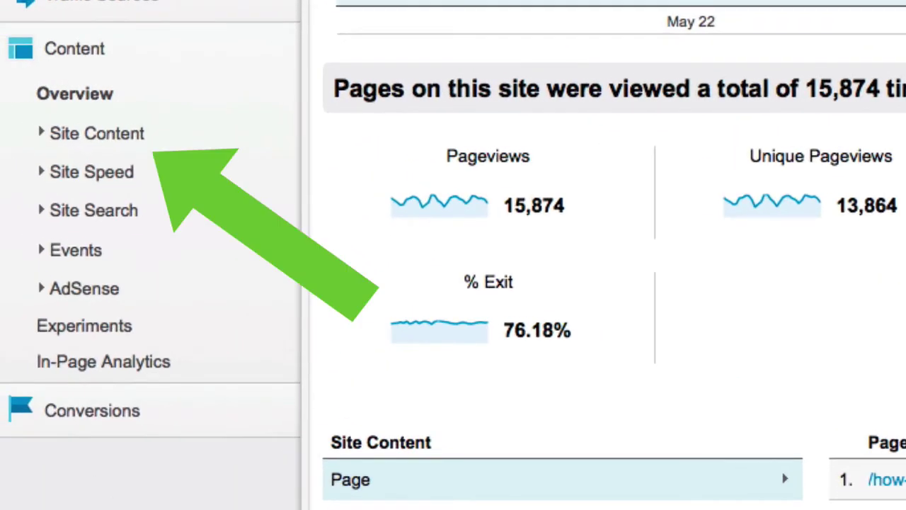
- Open the All Pages report under Site Content and expand the list of Site Speed reports
click(135, 152)
click(133, 172)
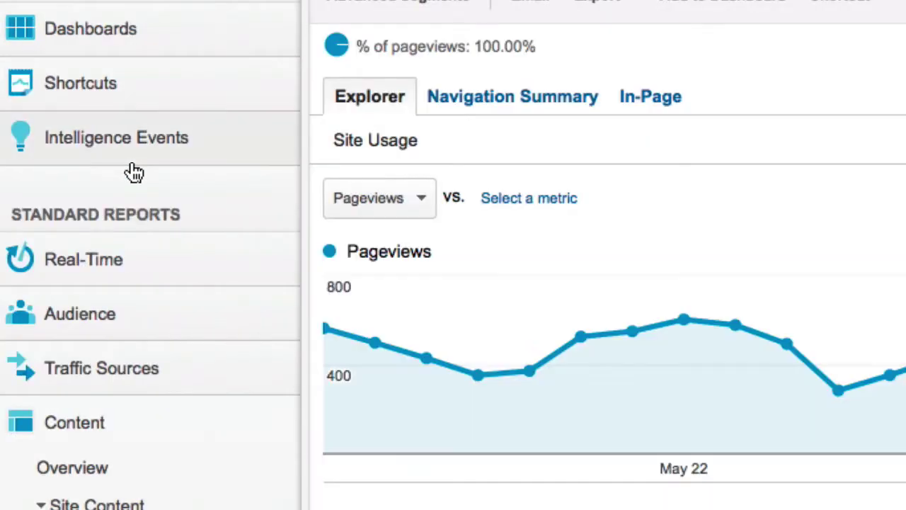
scroll(219, 188, down, 5)
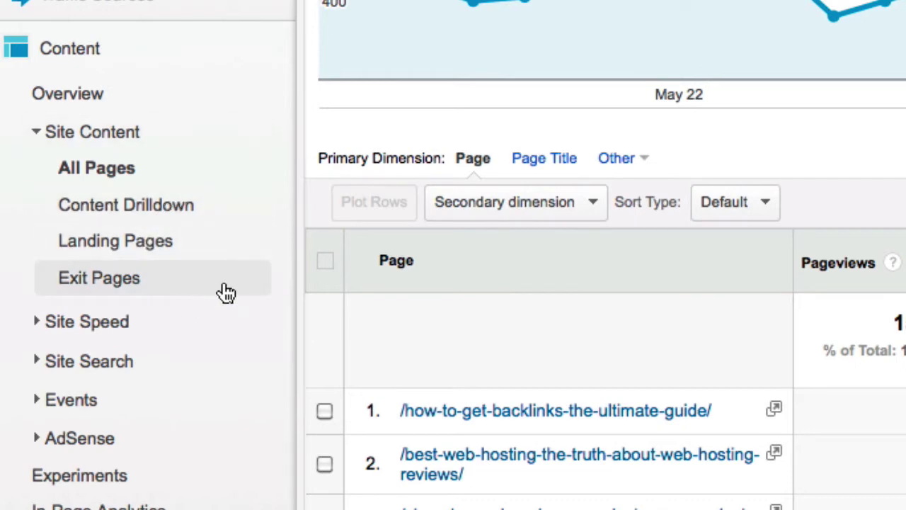
click(89, 331)
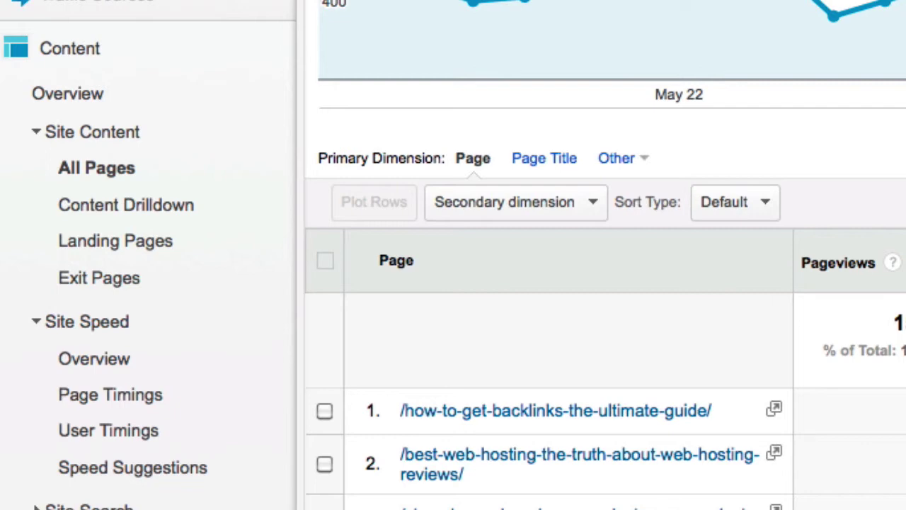
scroll(453, 283, down, 5)
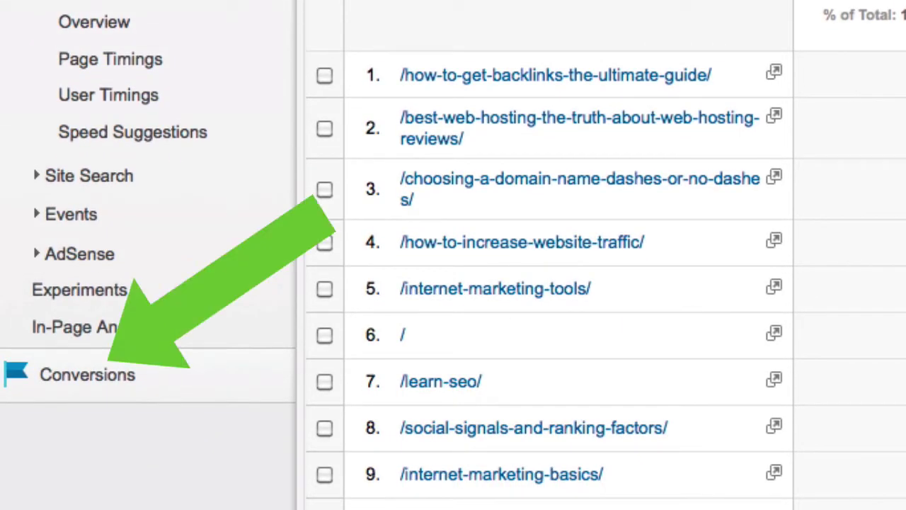
- Open the Goals Overview report under Conversions and look through the available goal reports
click(122, 378)
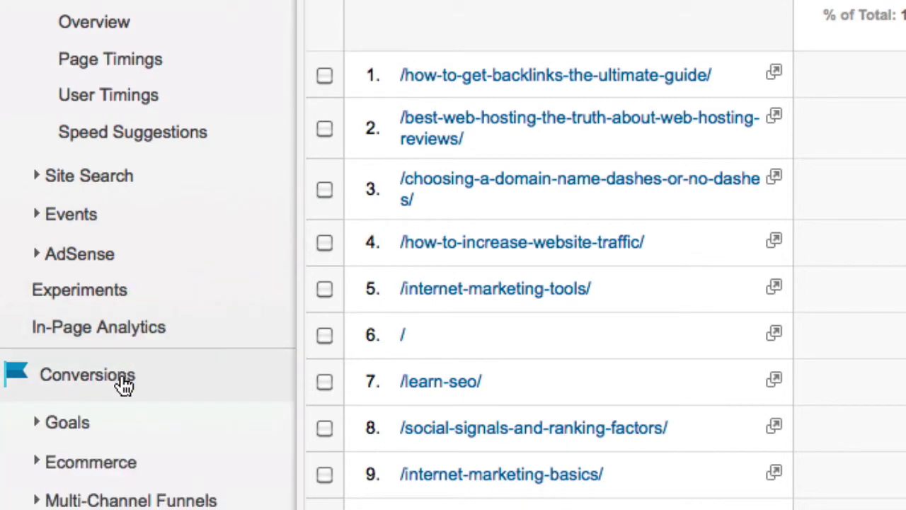
click(101, 420)
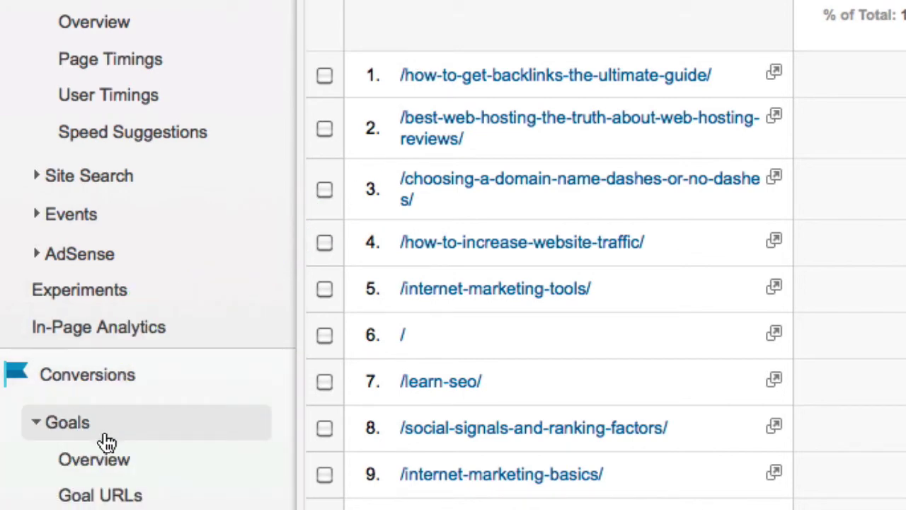
click(111, 460)
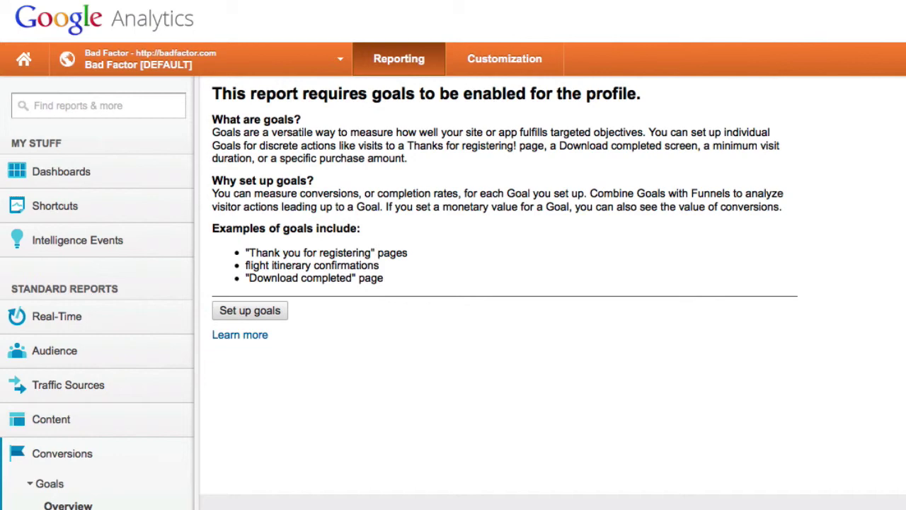
scroll(452, 283, down, 5)
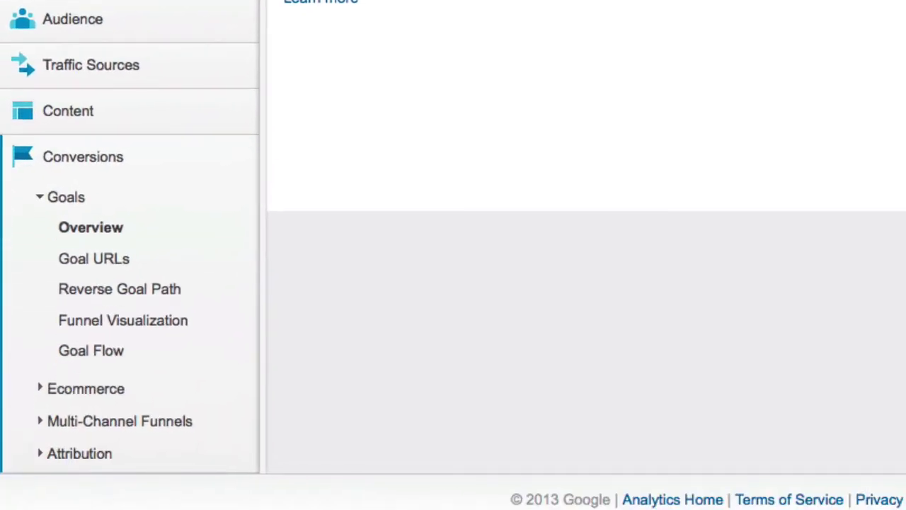